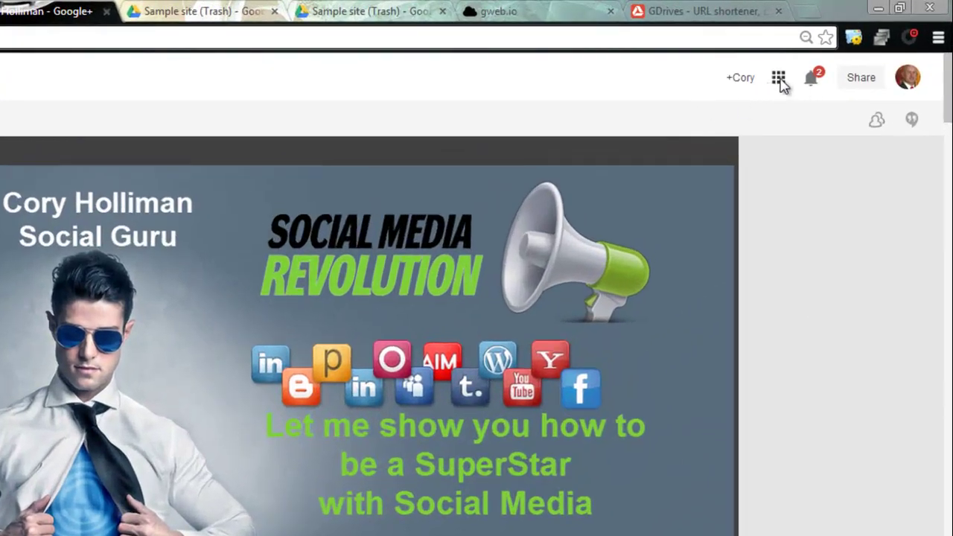
Switch to Google Drive and create a folder named Simple site in My Drive
left_click(779, 80)
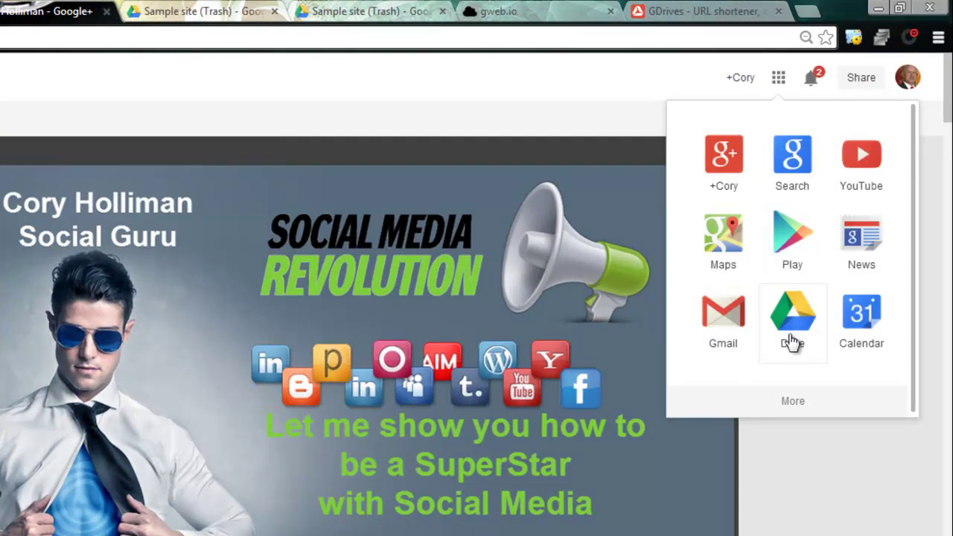
left_click(791, 341)
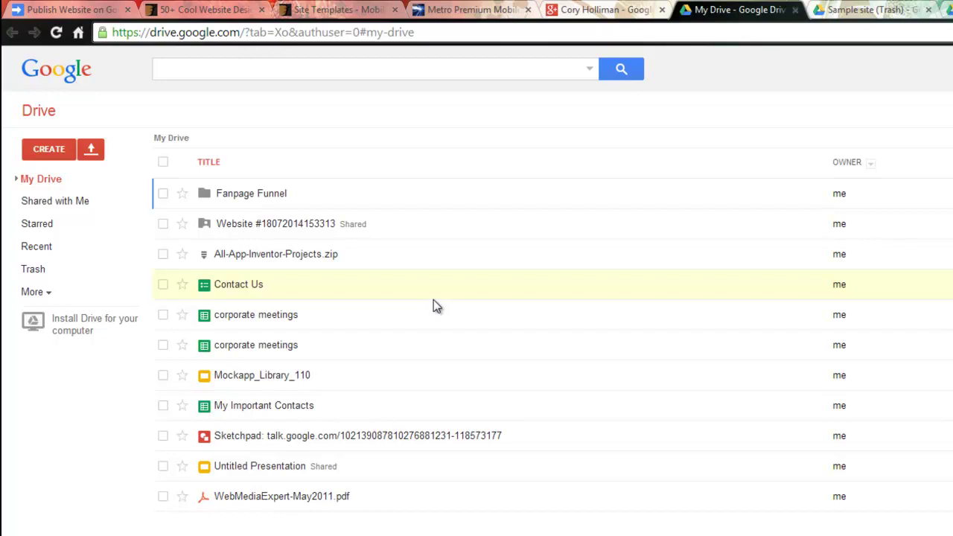
left_click(43, 149)
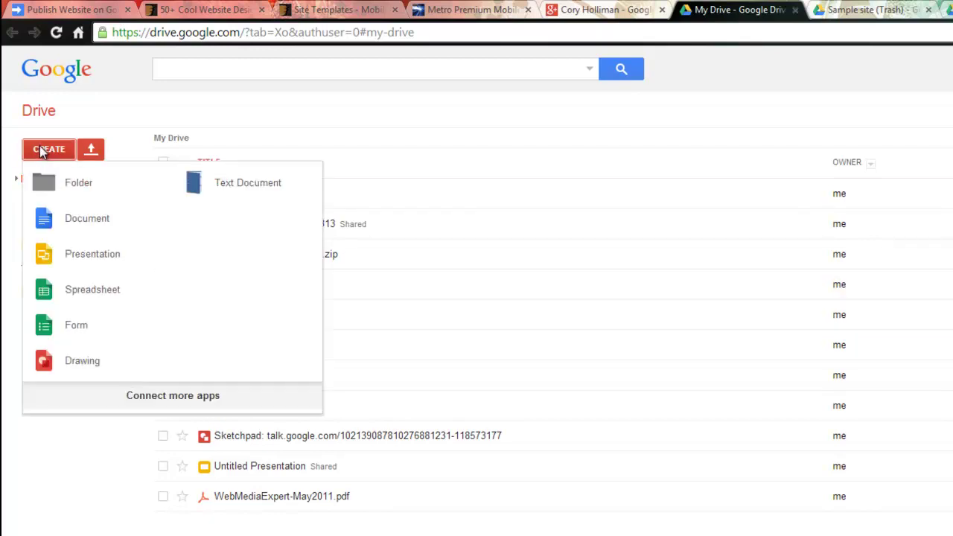
left_click(75, 182)
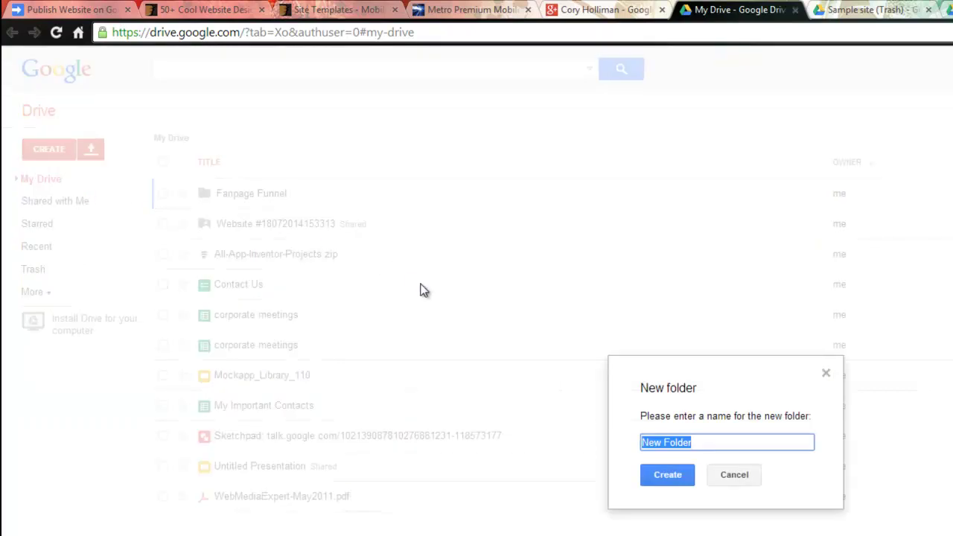
type("Si")
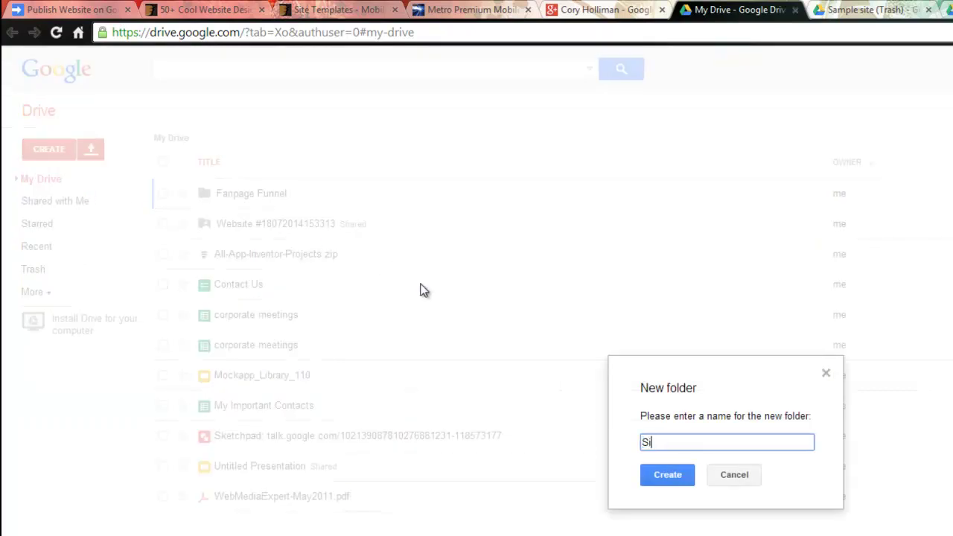
type("mple site")
left_click(668, 475)
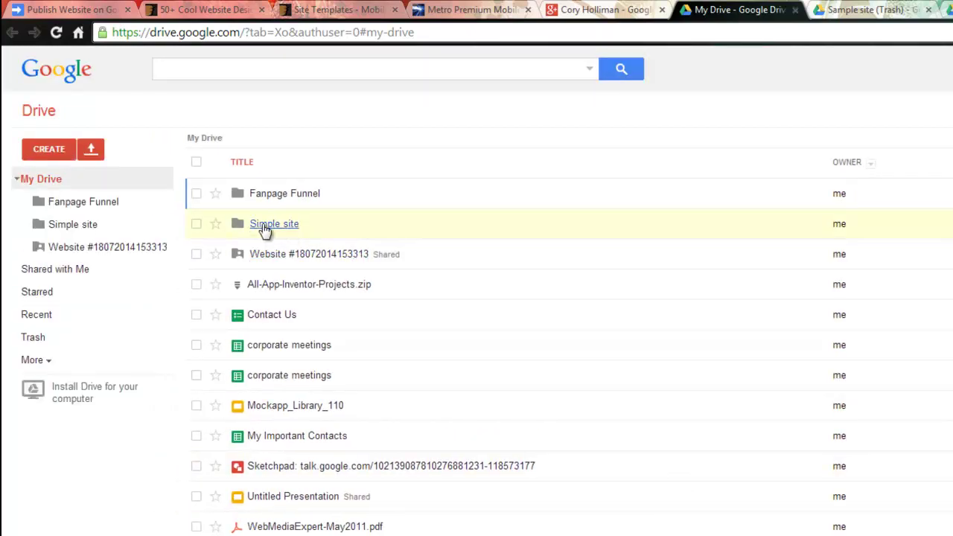
Set the Simple site folder's sharing visibility to Public on the web and save it
left_click(196, 224)
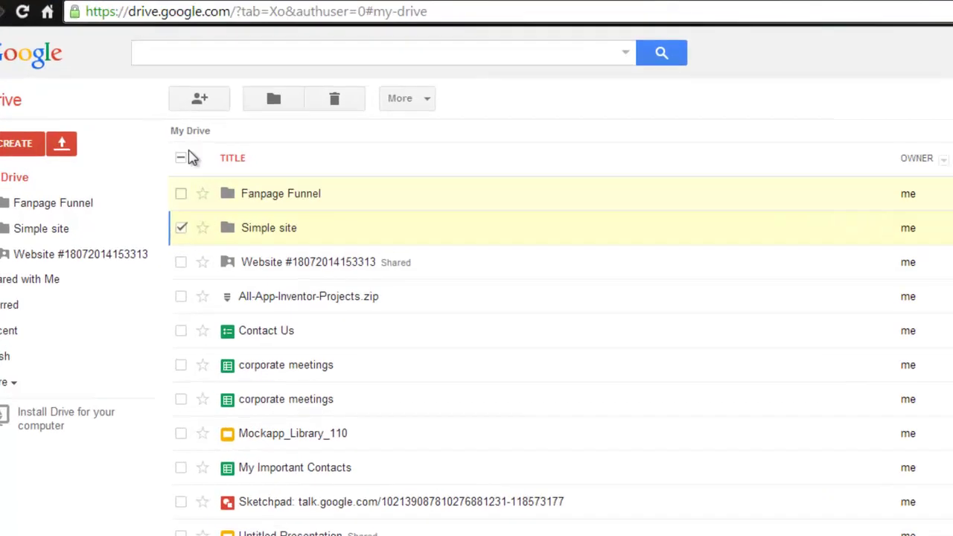
left_click(159, 70)
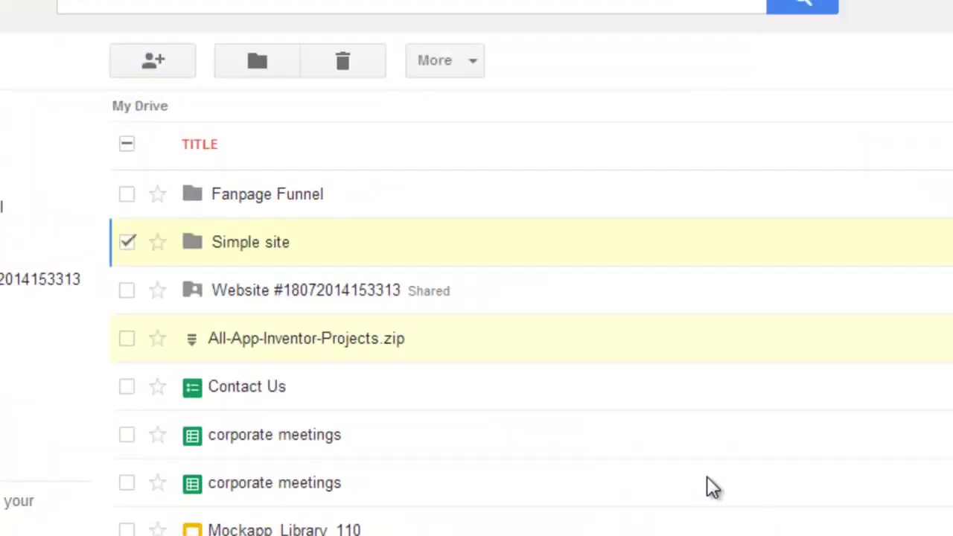
left_click(513, 235)
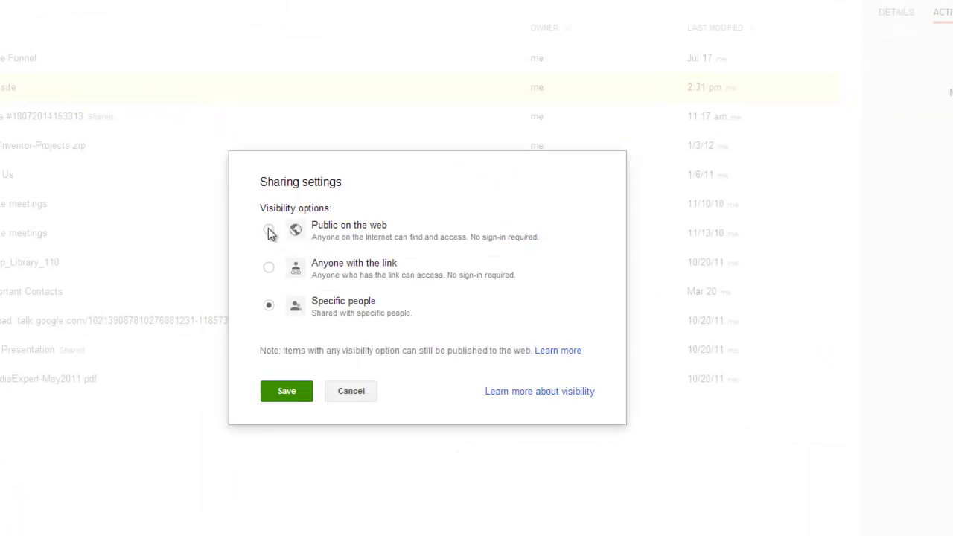
left_click(270, 230)
left_click(298, 417)
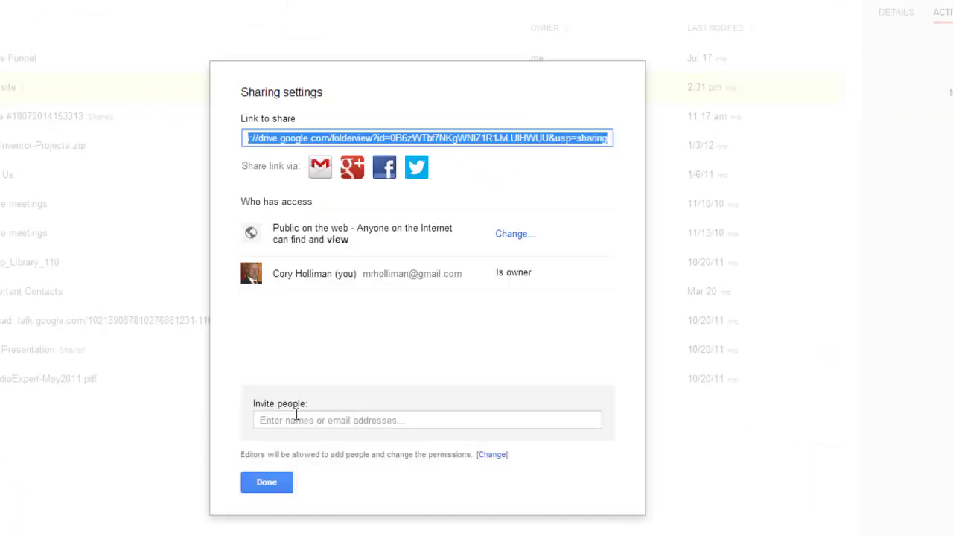
left_click(269, 484)
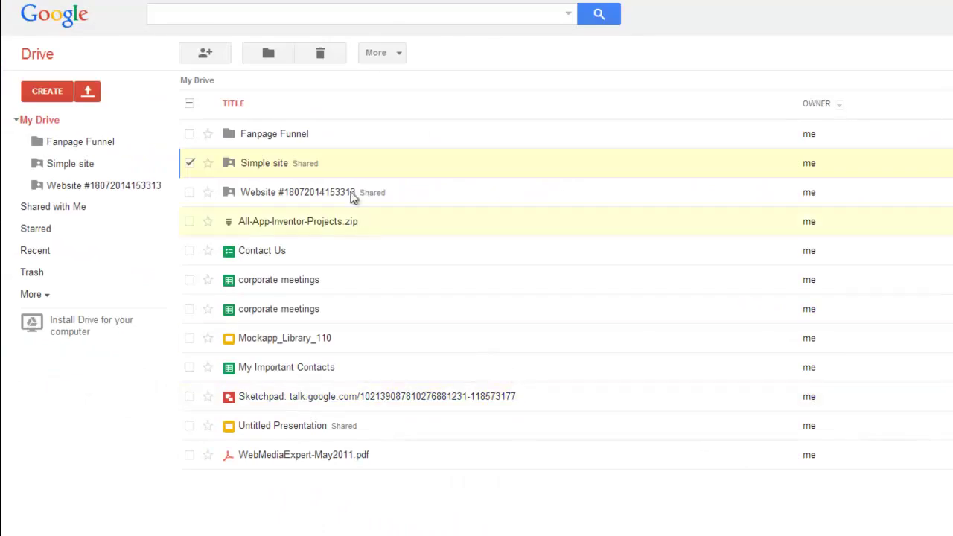
Open the Simple site folder, and in Windows Explorer browse the WordPress library to The Club 3D's HTML folder
left_click(265, 163)
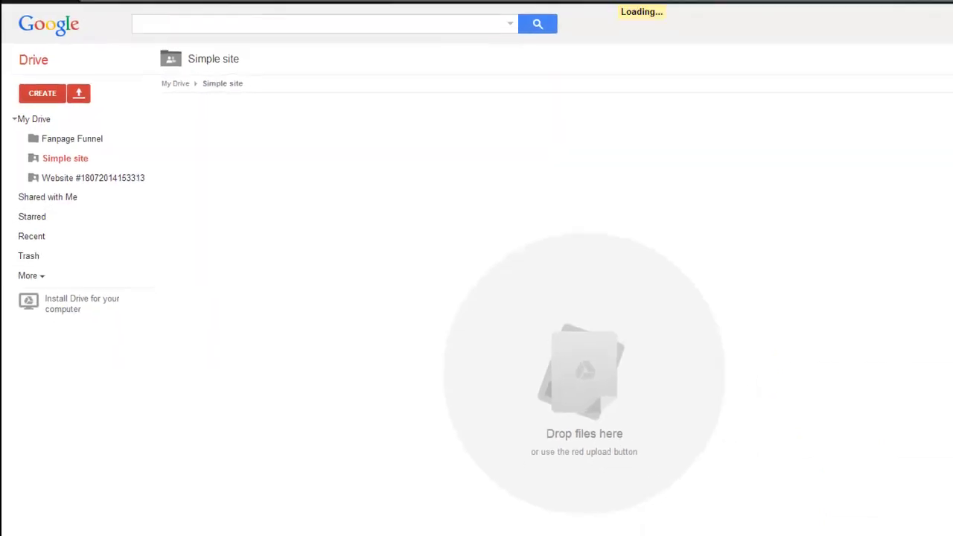
key("alt+Tab")
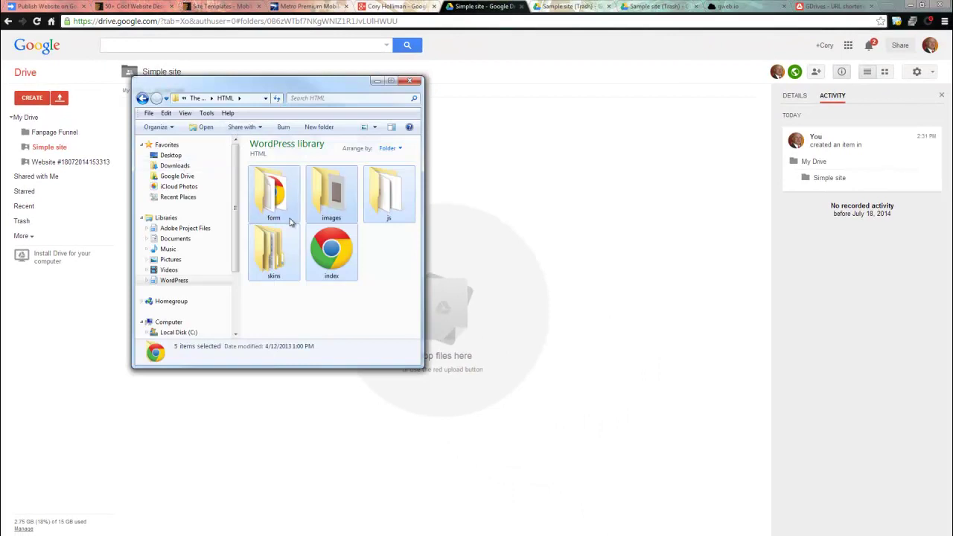
left_click(391, 80)
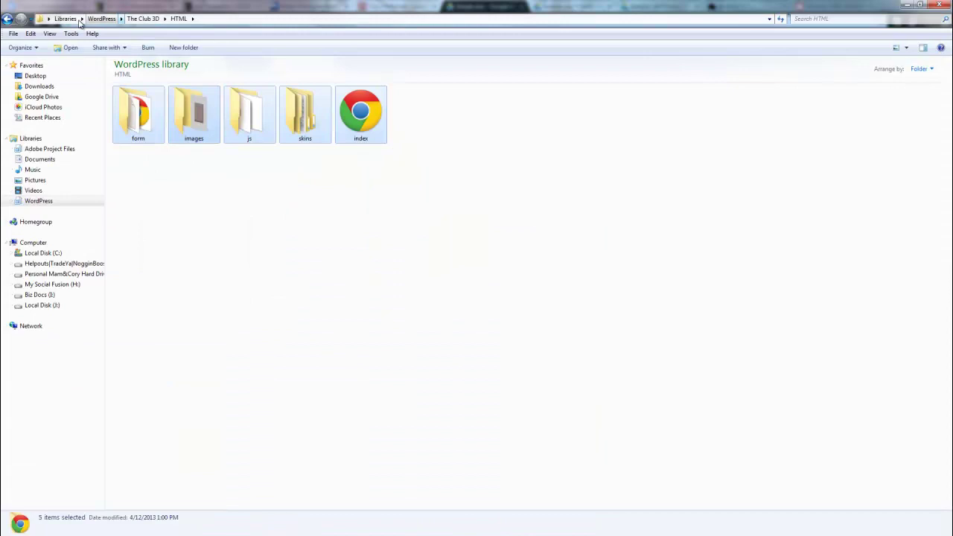
left_click(65, 18)
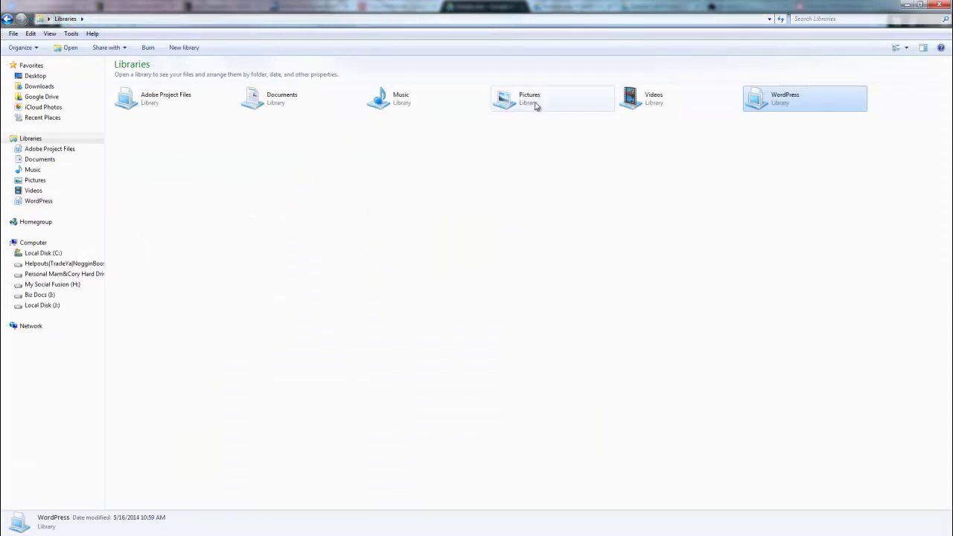
double_click(789, 102)
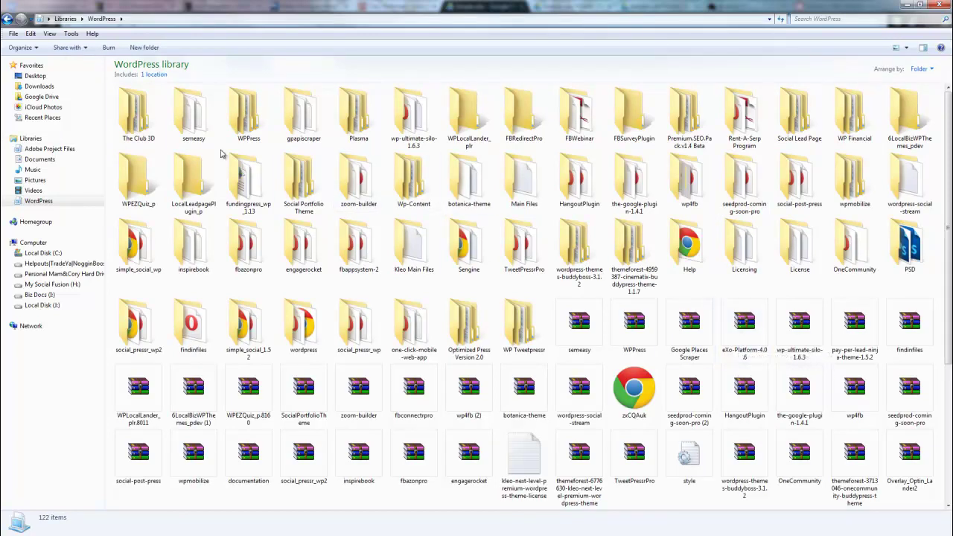
double_click(135, 123)
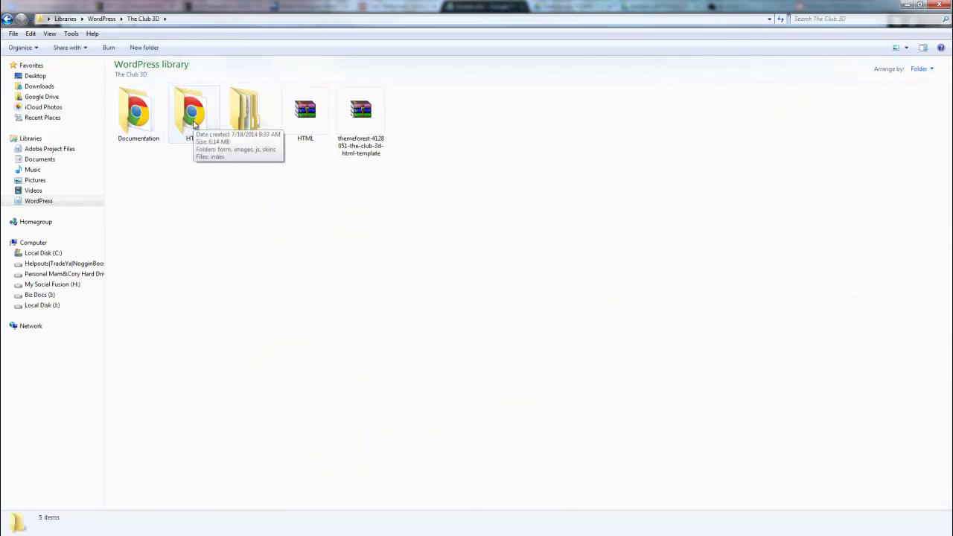
double_click(195, 125)
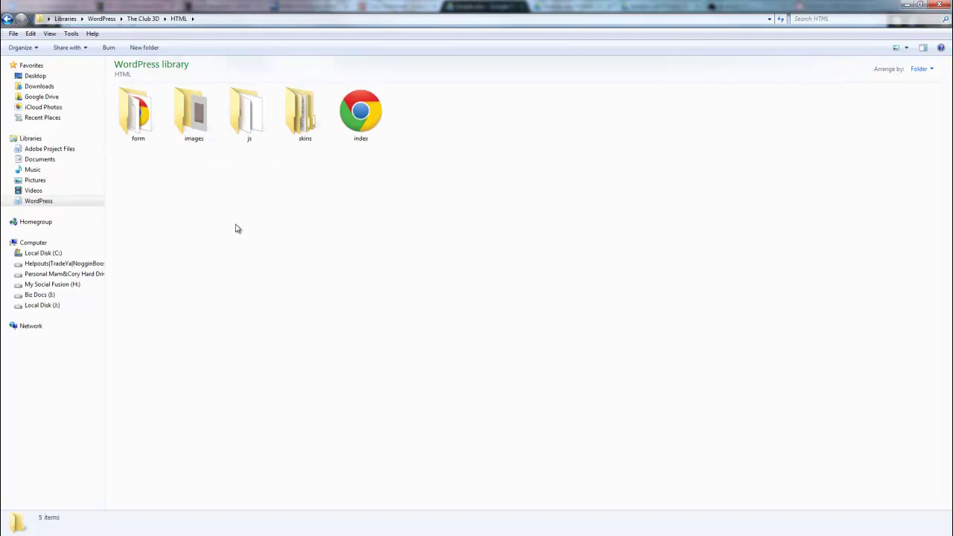
Upload the form, images, js and skins folders and the index file from Windows Explorer into the shared Simple site folder
left_click(920, 6)
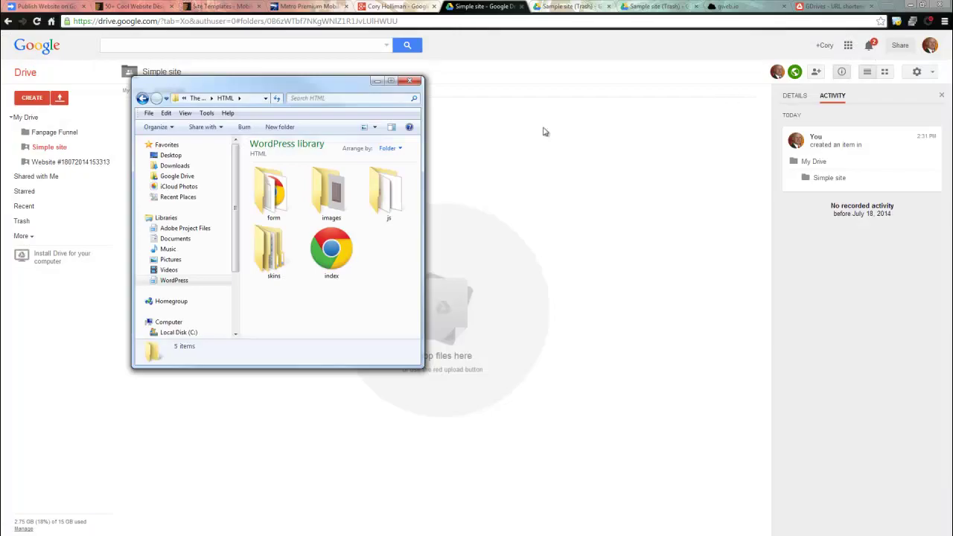
left_click_drag(332, 82, 838, 97)
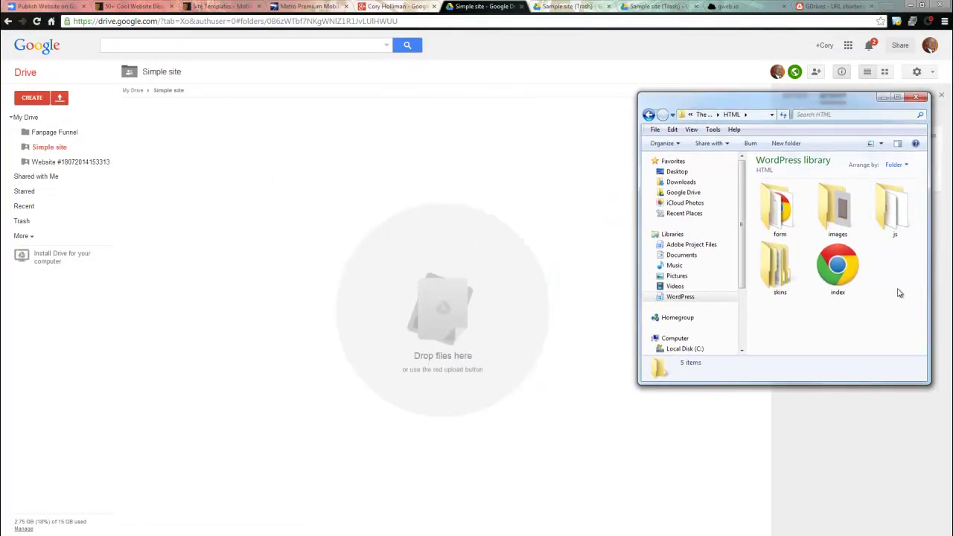
left_click_drag(899, 293, 450, 330)
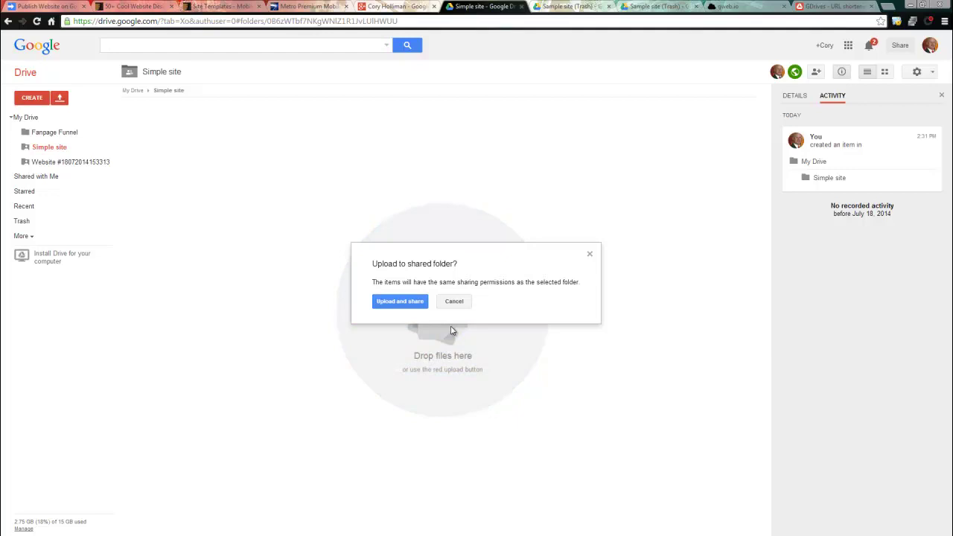
left_click(398, 302)
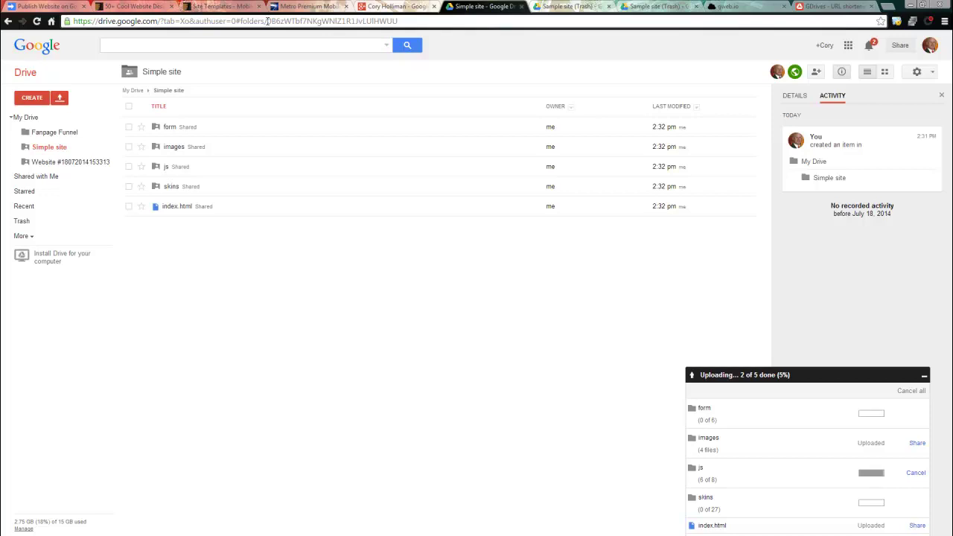
Copy the Simple site folder's ID from its web address and enter it as the folder ID in GDrives
left_click_drag(268, 22, 381, 22)
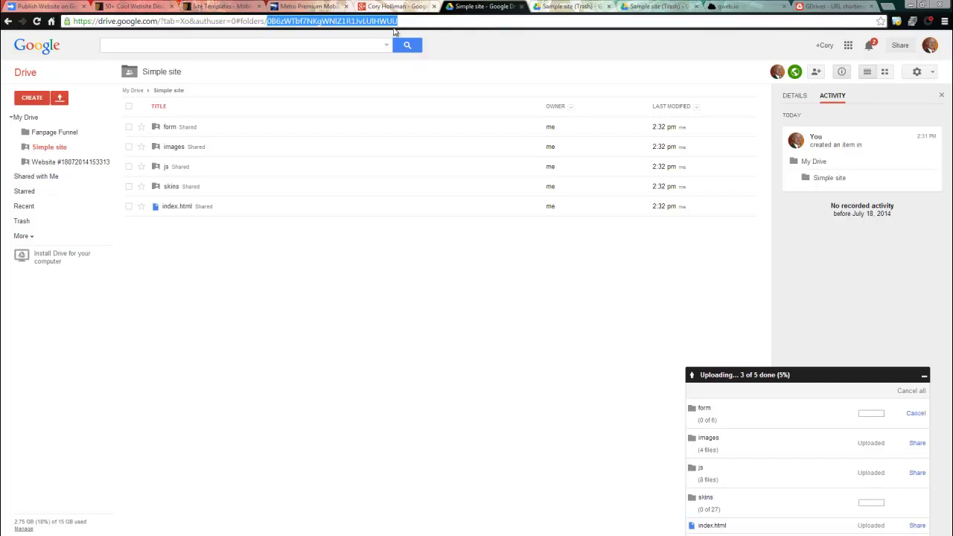
right_click(382, 22)
left_click(417, 58)
left_click(823, 8)
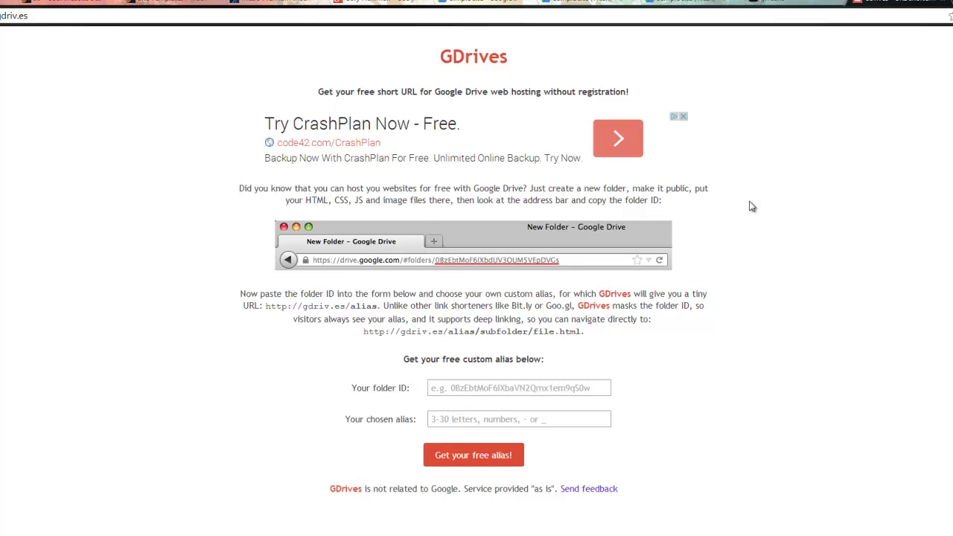
left_click(442, 387)
right_click(441, 386)
left_click(482, 457)
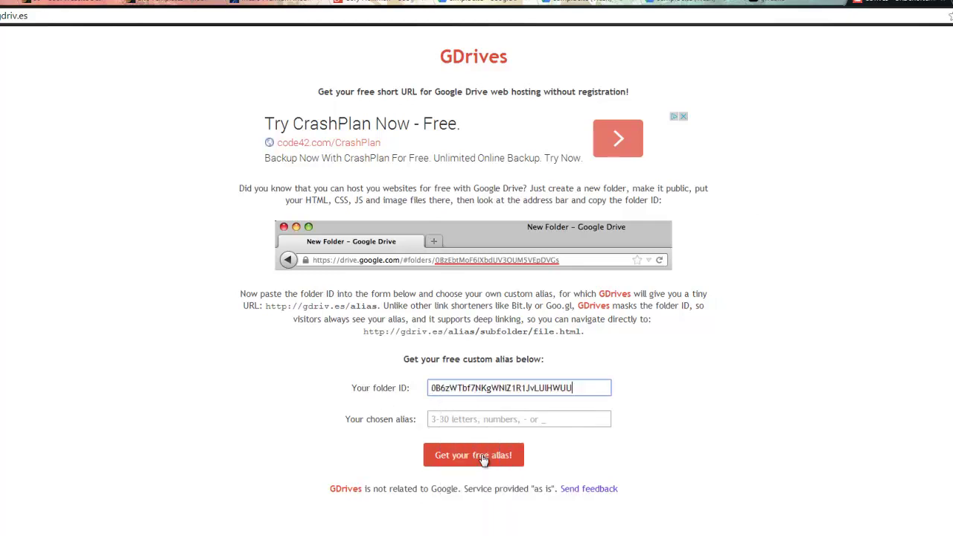
Set the chosen alias to simpleclubtheme and request the free alias
left_click(445, 419)
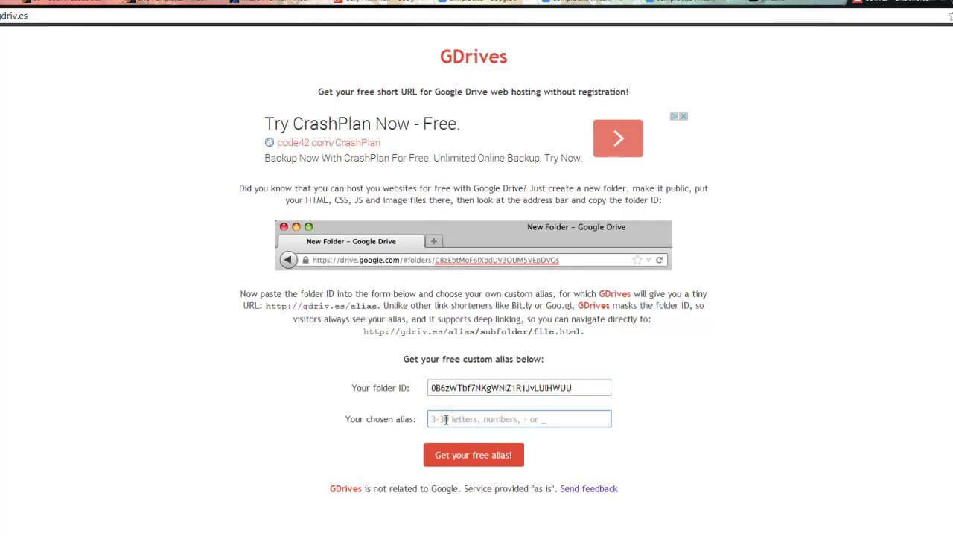
type("simpleclubthm")
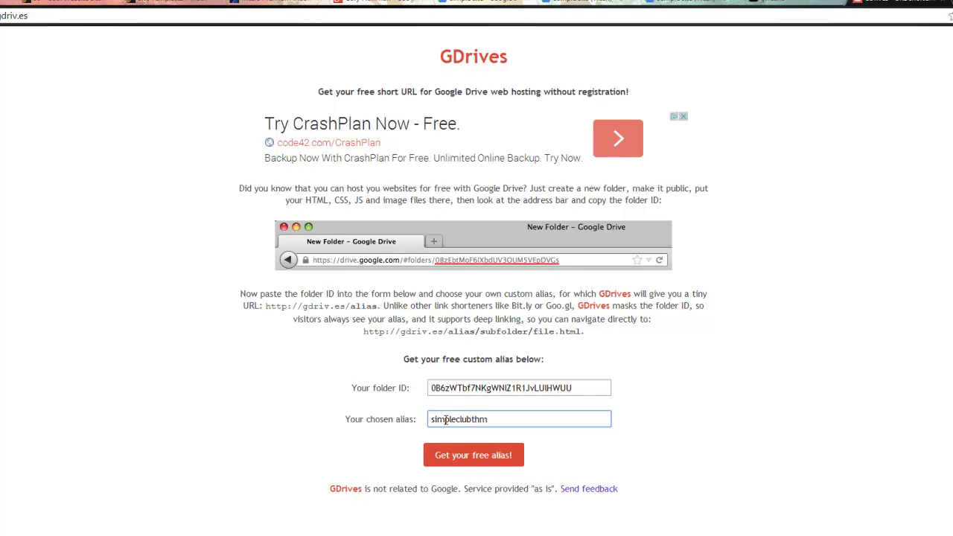
type("me")
left_click(479, 459)
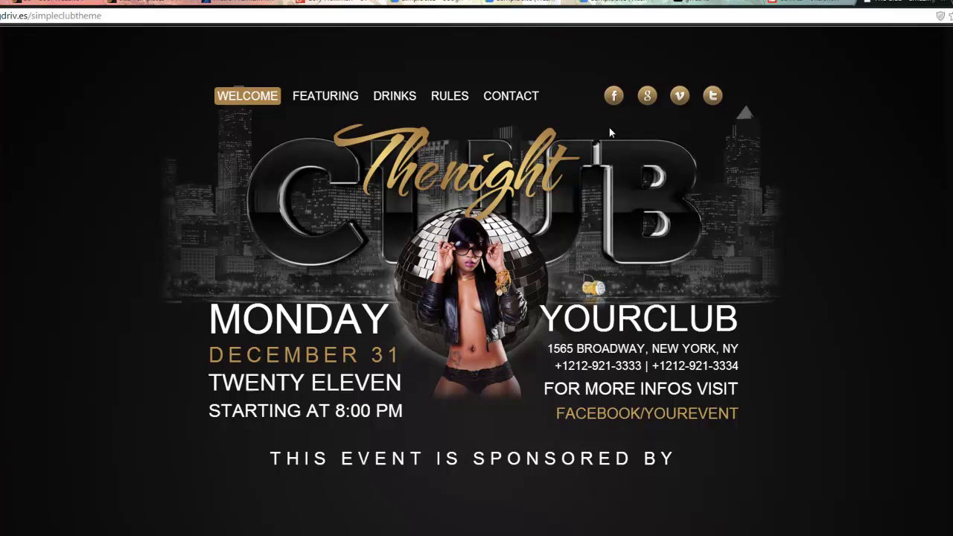
Look through the published club site's Featuring, Drinks, Rules and Contact pages
left_click(329, 98)
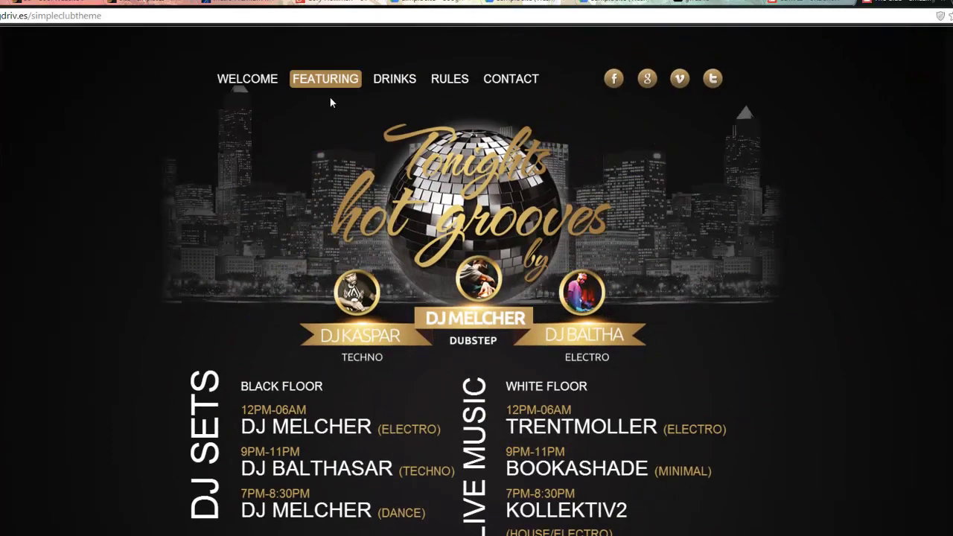
left_click(397, 84)
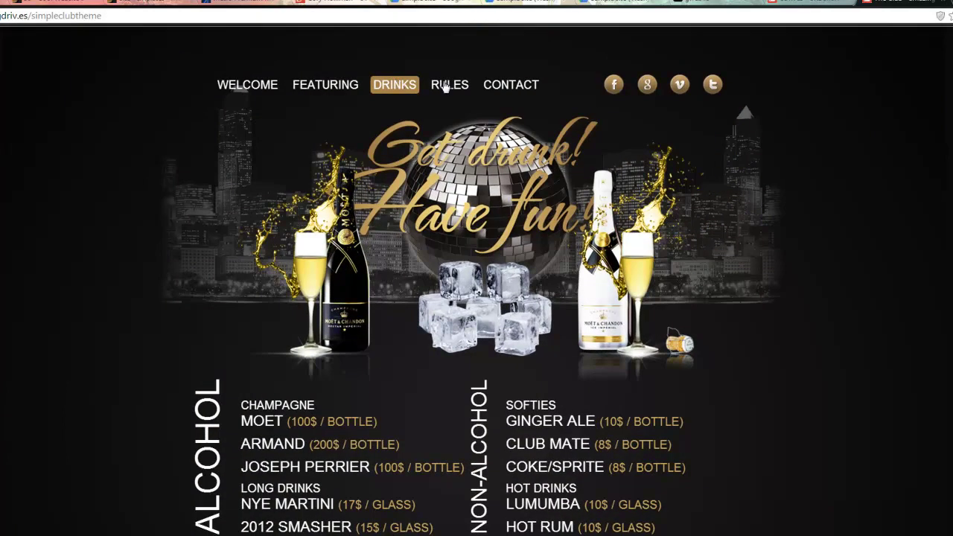
left_click(450, 85)
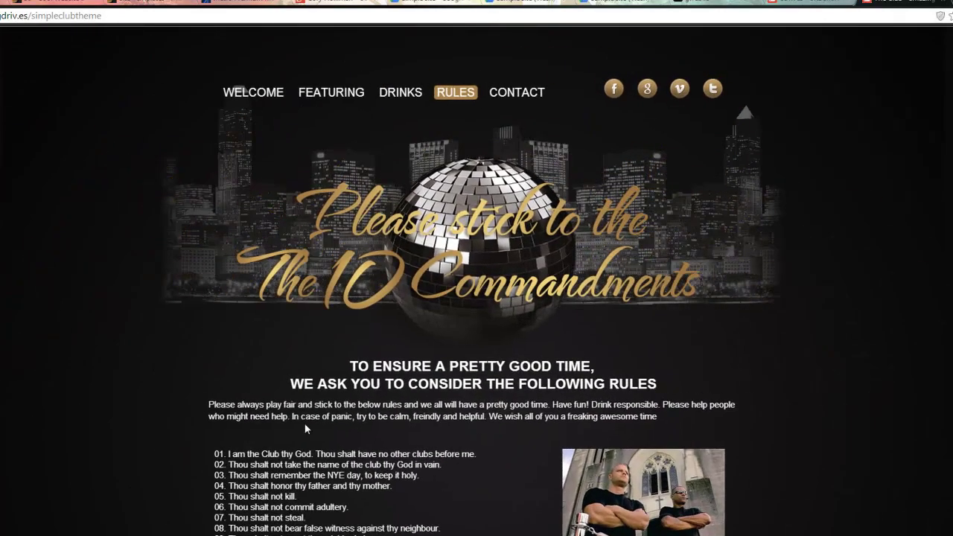
left_click_drag(217, 475, 413, 326)
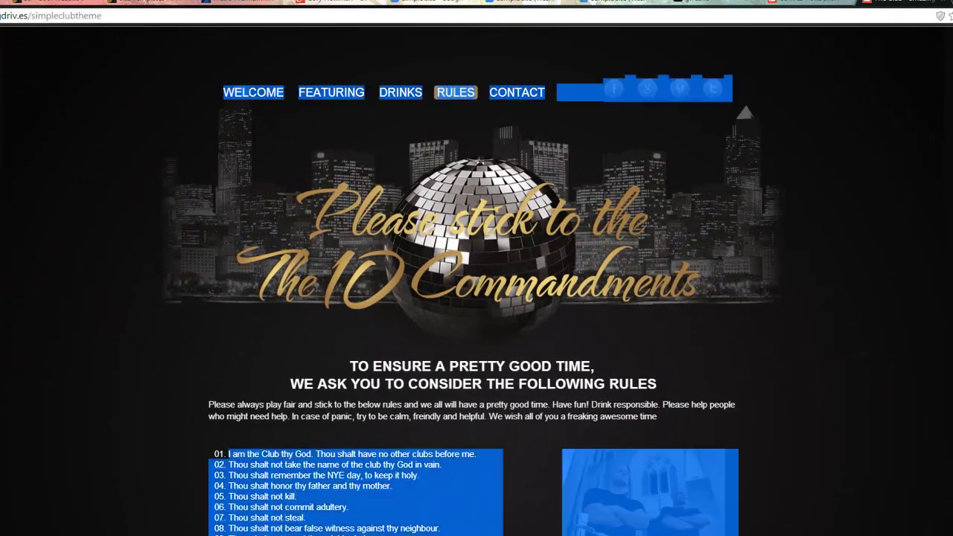
left_click(504, 188)
left_click(524, 90)
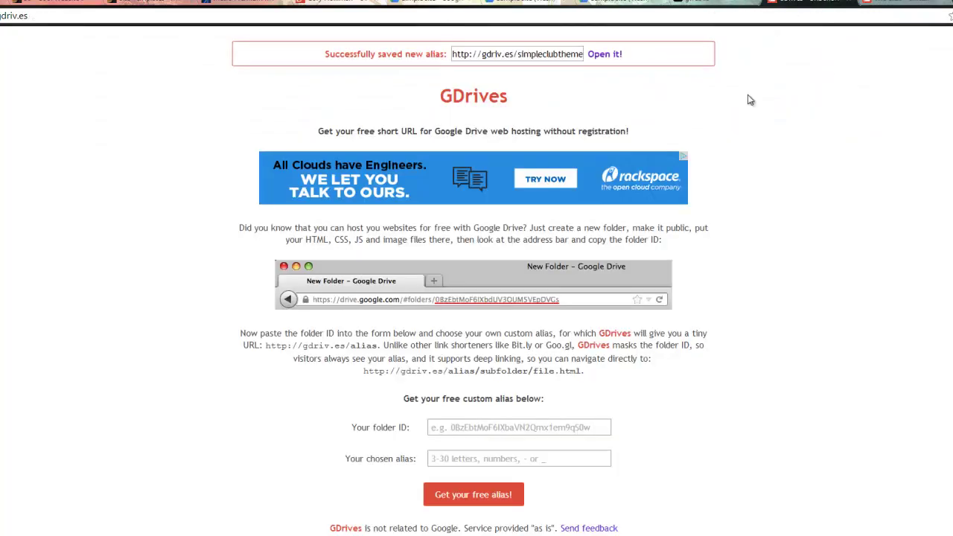
Switch from GDrives to gweb.io and try its Google Drive website hosting service
left_click(819, 4)
left_click(712, 5)
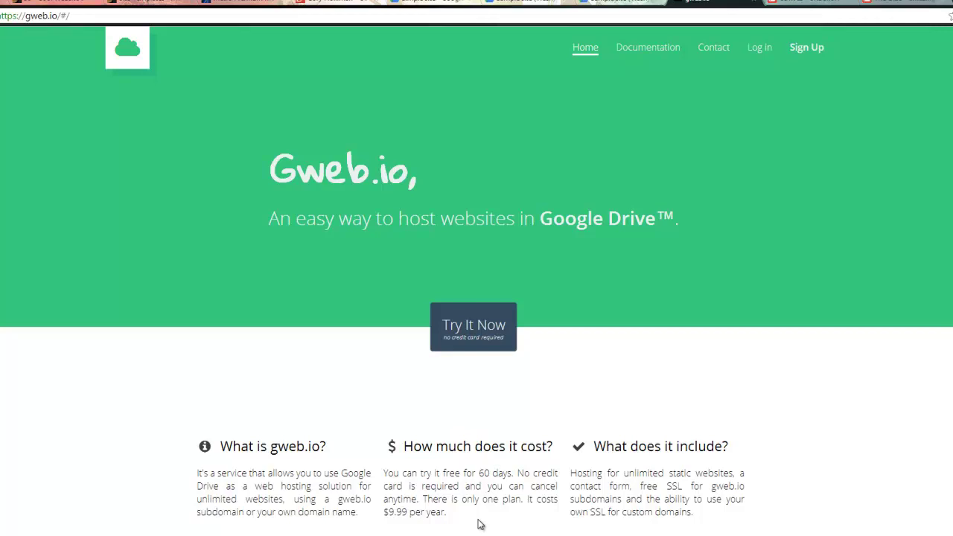
left_click(488, 333)
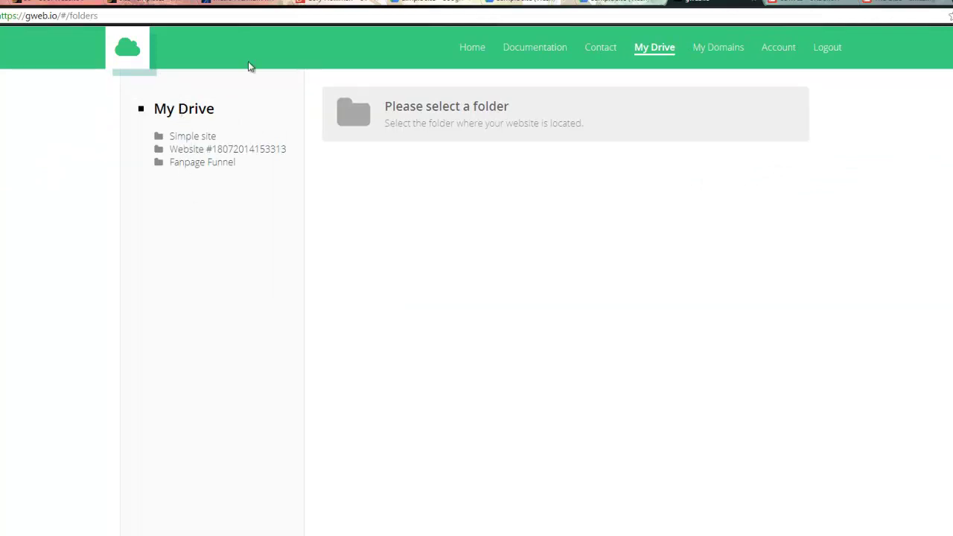
Check the Simple site folder in Google Drive and select that folder as the website location in gweb.io
left_click(450, 6)
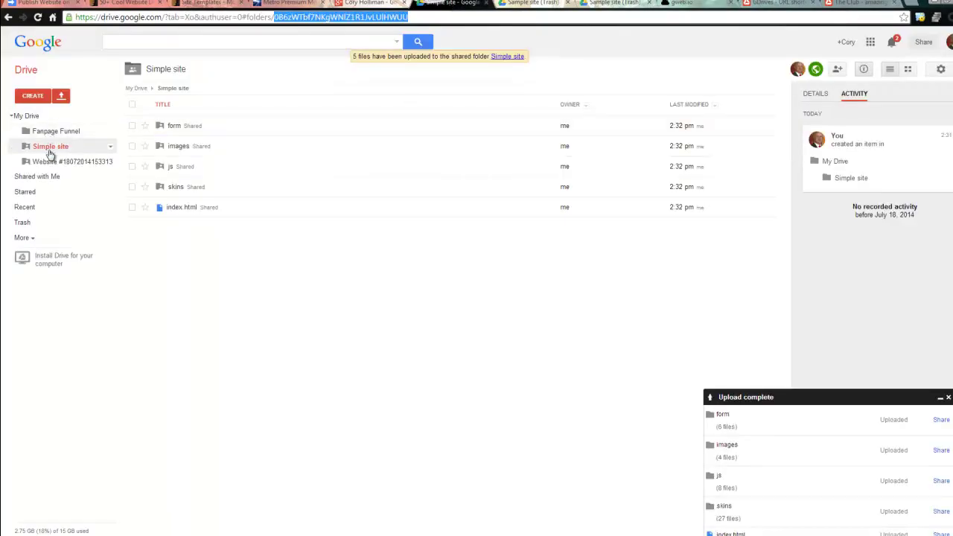
left_click(691, 3)
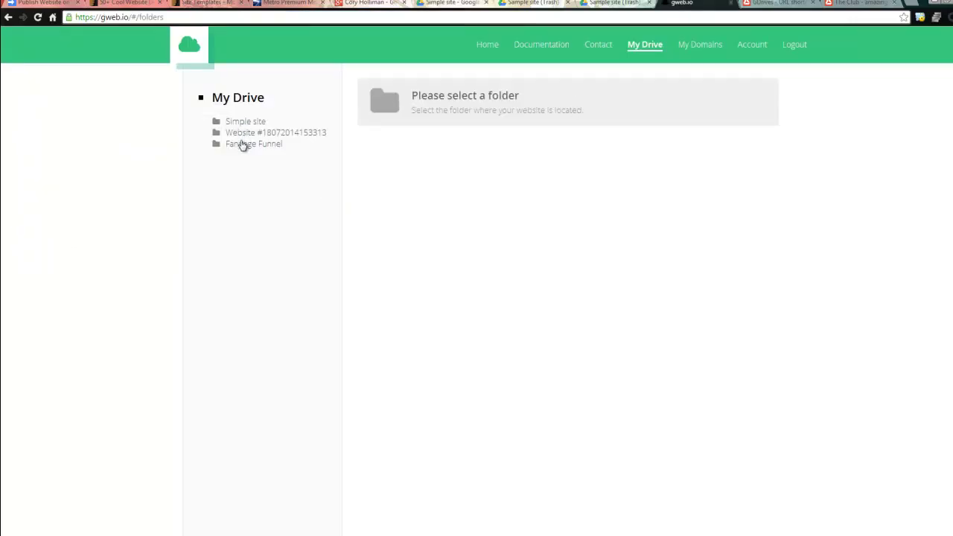
left_click(244, 123)
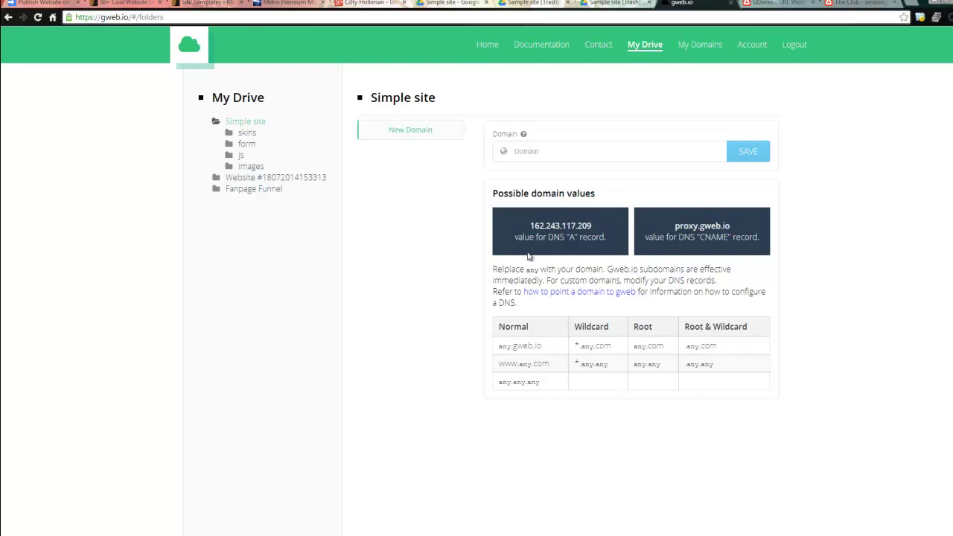
Assign the domain clubthemessite.gweb.io to the Simple site folder and save it
left_click(519, 151)
type("clubthemessite")
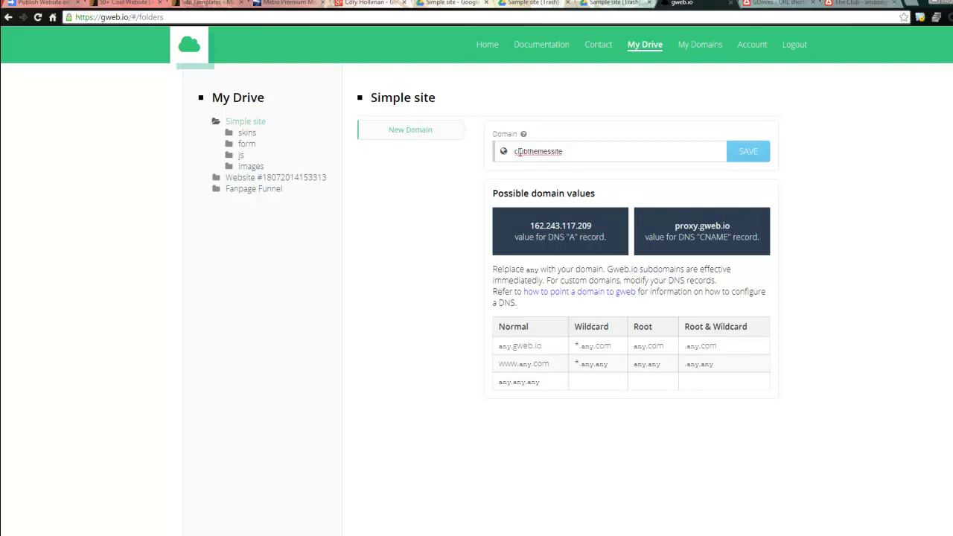
type(" gweb.io")
left_click(743, 153)
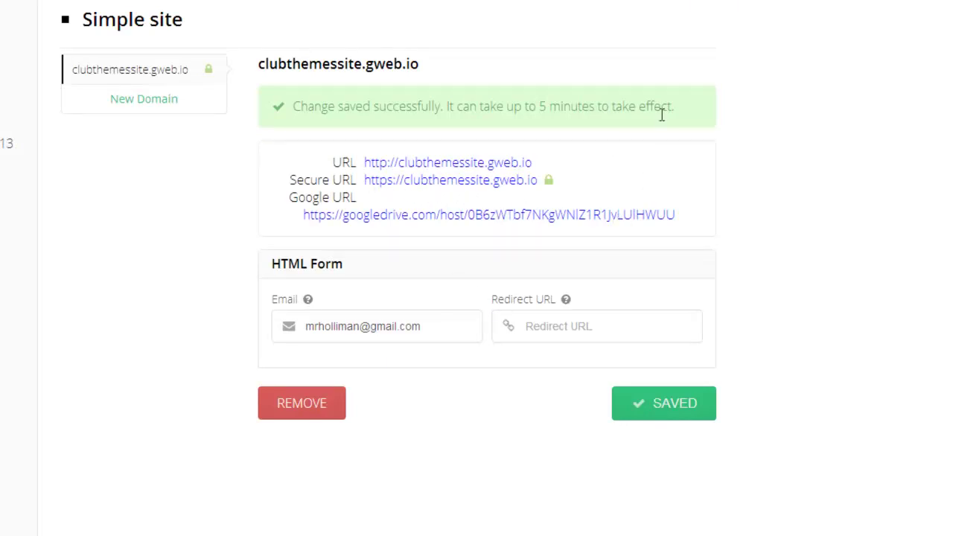
Review the Simple site folder in Google Drive, and reload the published gdriv.es/simpleclubtheme site to view its Welcome and Featuring pages
left_click(439, 6)
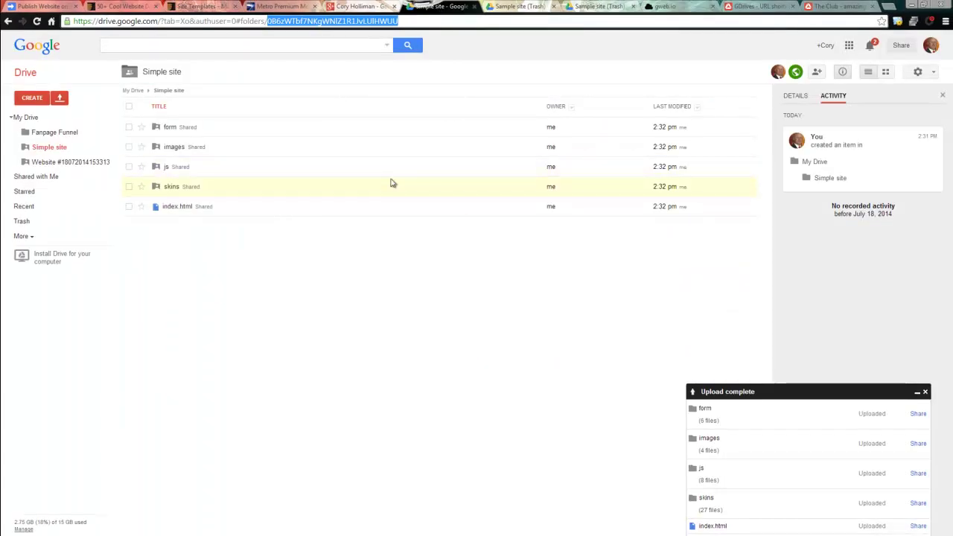
left_click(47, 151)
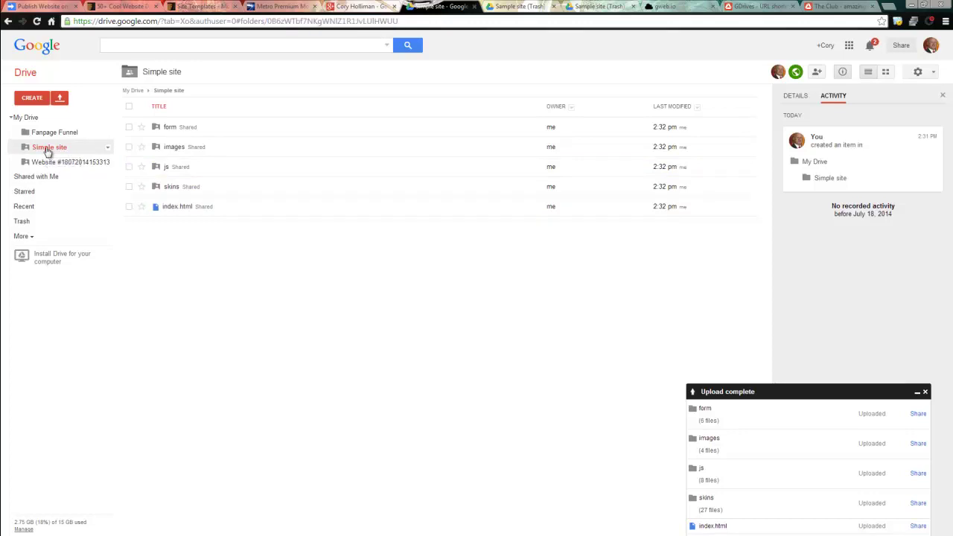
left_click(841, 6)
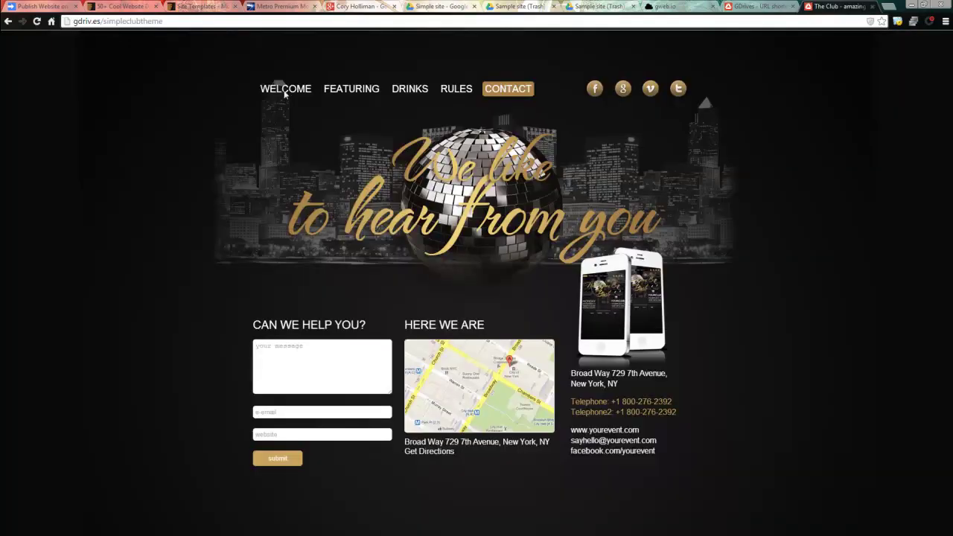
left_click(36, 21)
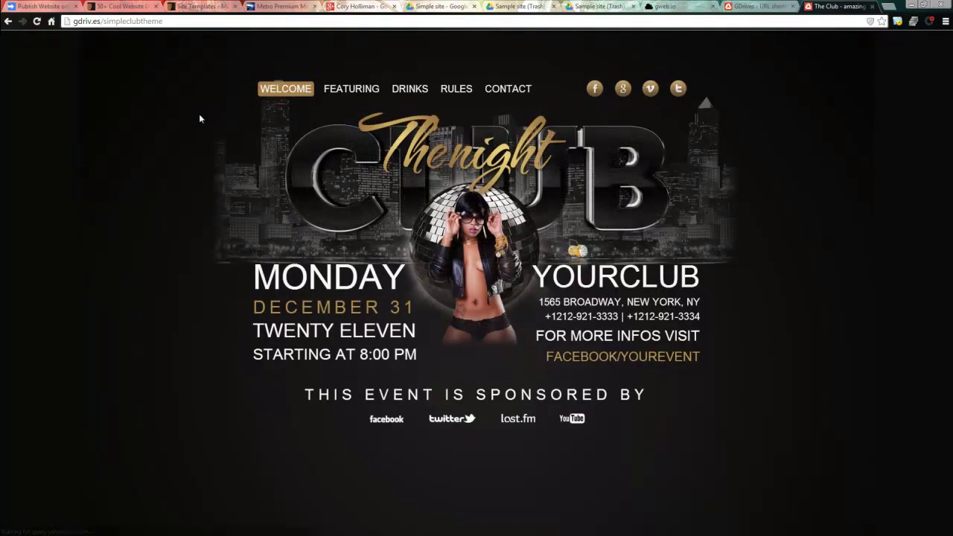
left_click(349, 92)
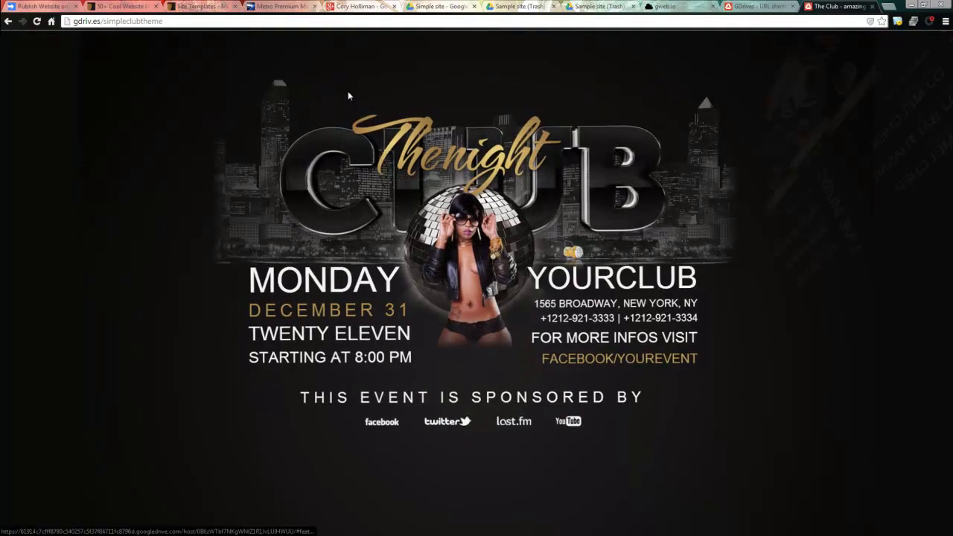